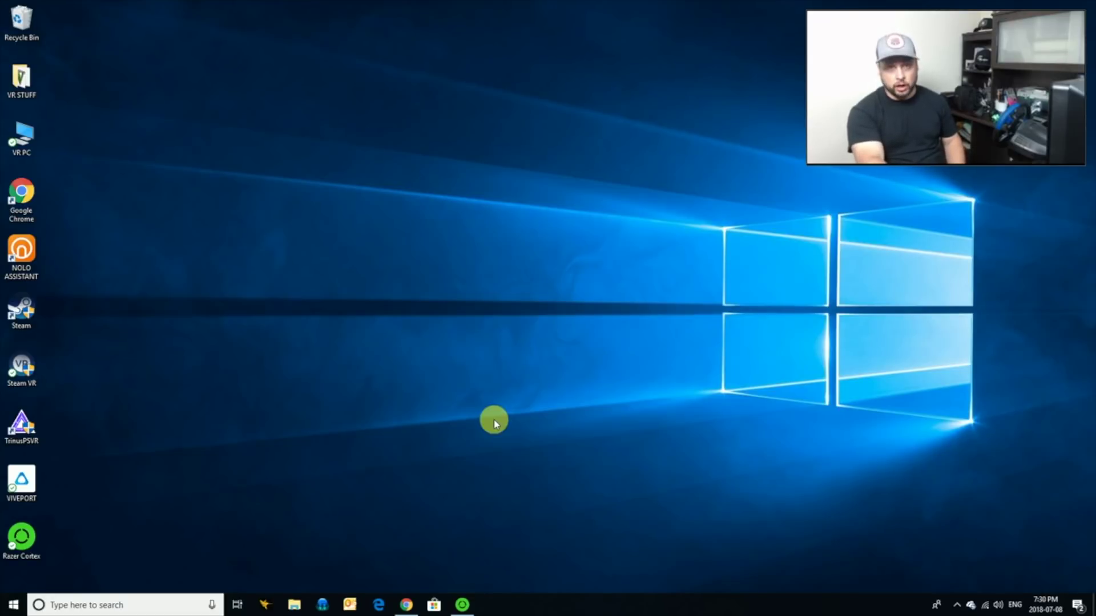
- Switch to Chrome to show the Driver4VR home page and reposition the browser window on the desktop
click(406, 605)
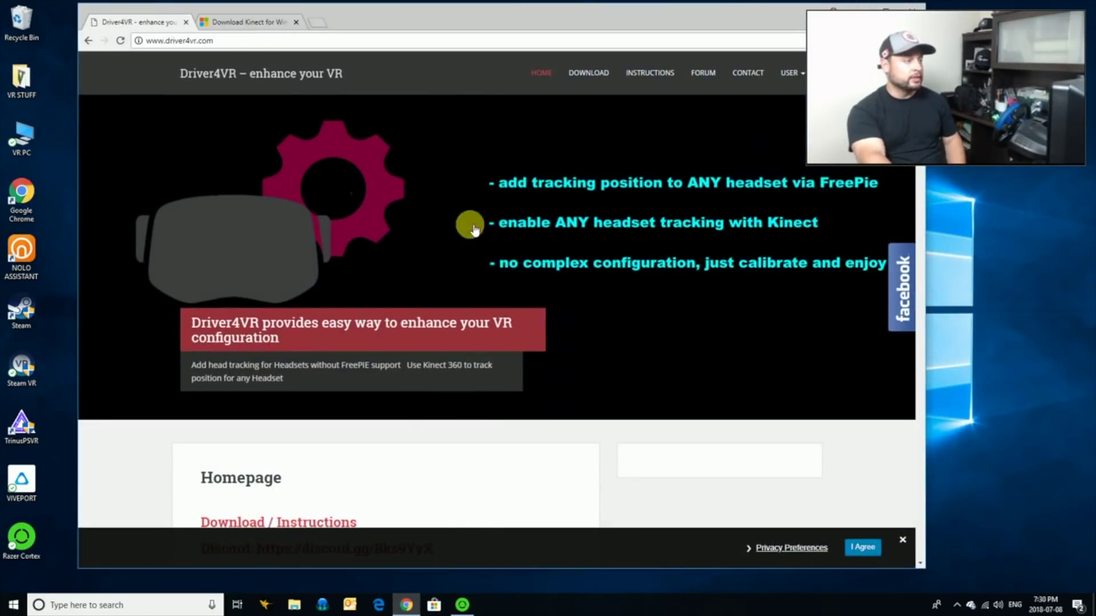
drag(448, 13, 390, 15)
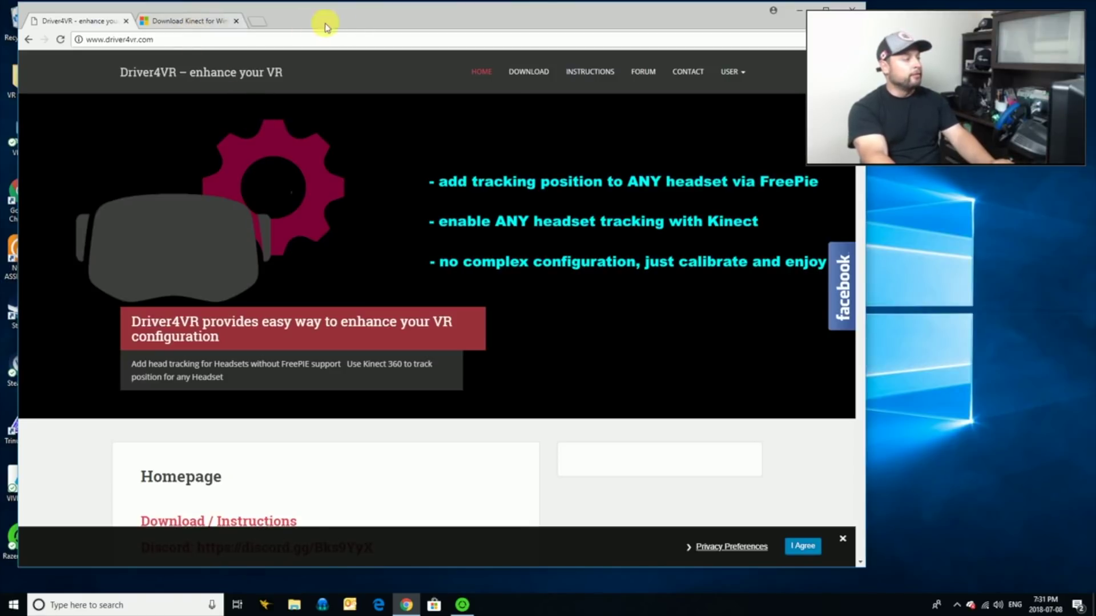
drag(353, 22, 346, 25)
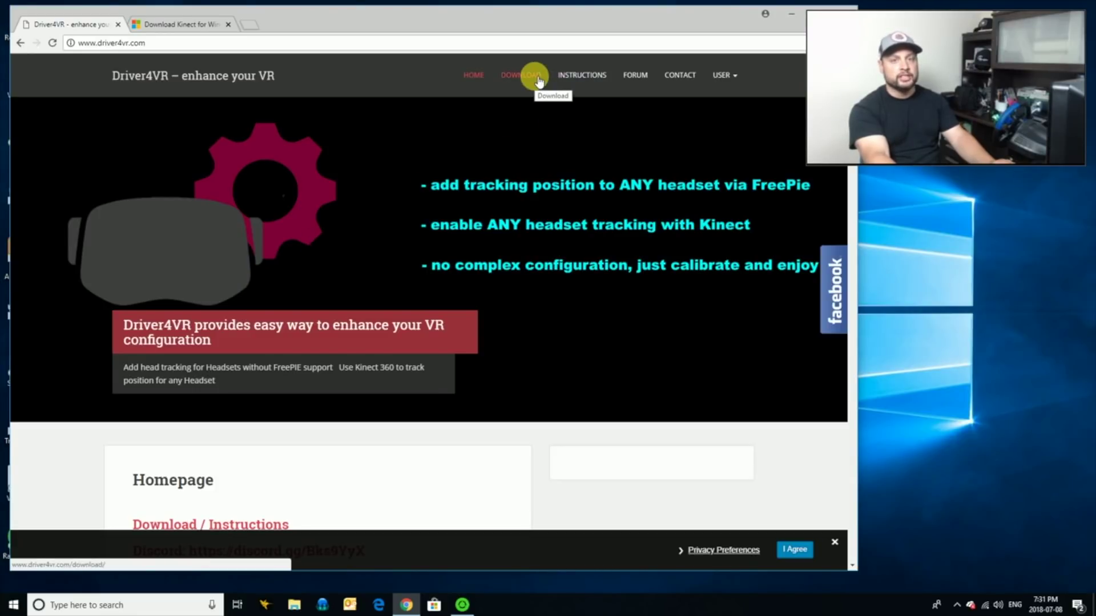
- Review the Microsoft download page for Kinect for Windows SDK 2.0, then minimize the browser
click(170, 26)
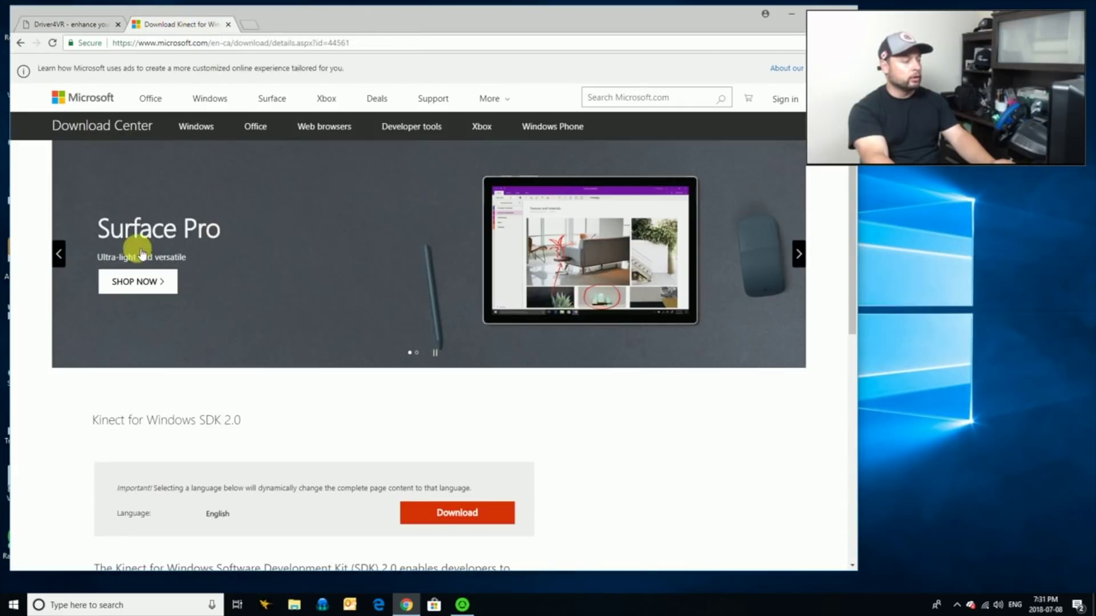
scroll(136, 251, down, 5)
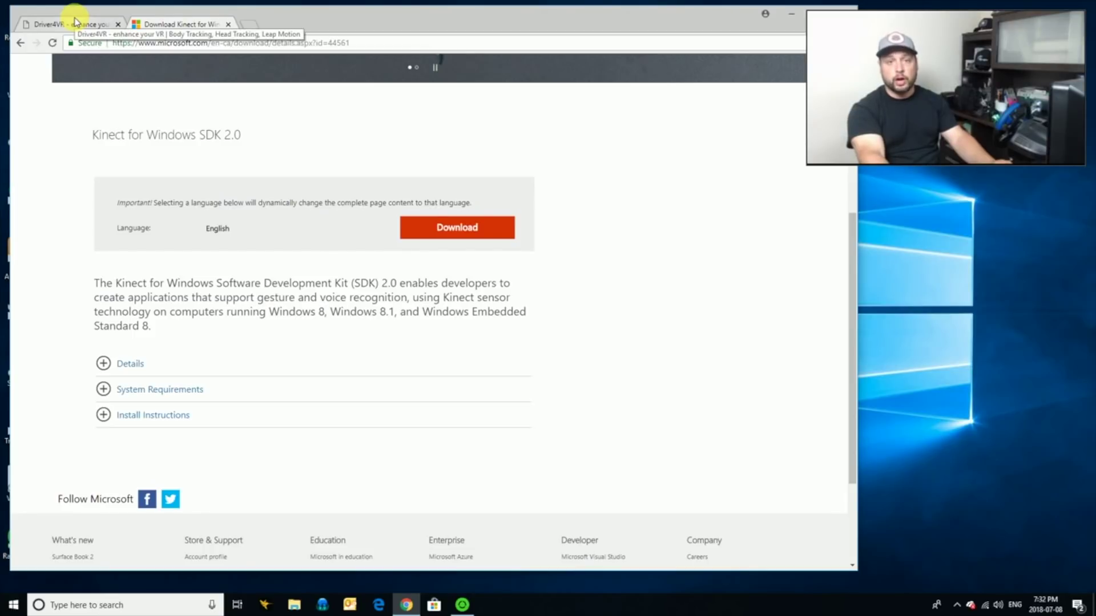
mouse_move(498, 23)
mouse_down()
mouse_move(458, 24)
mouse_move(521, 24)
mouse_move(486, 24)
mouse_up()
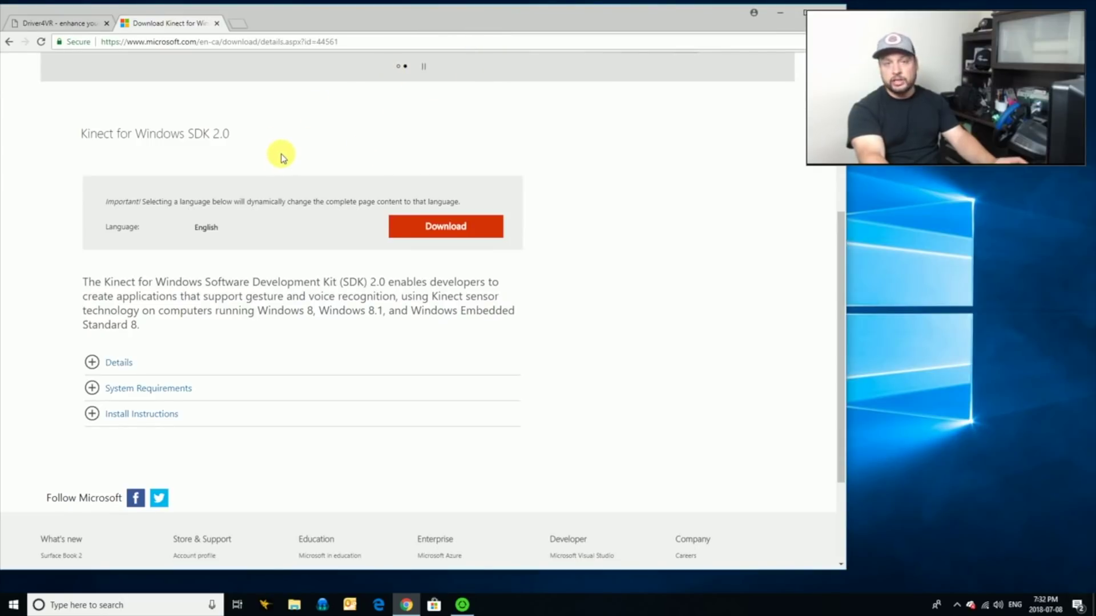
click(779, 13)
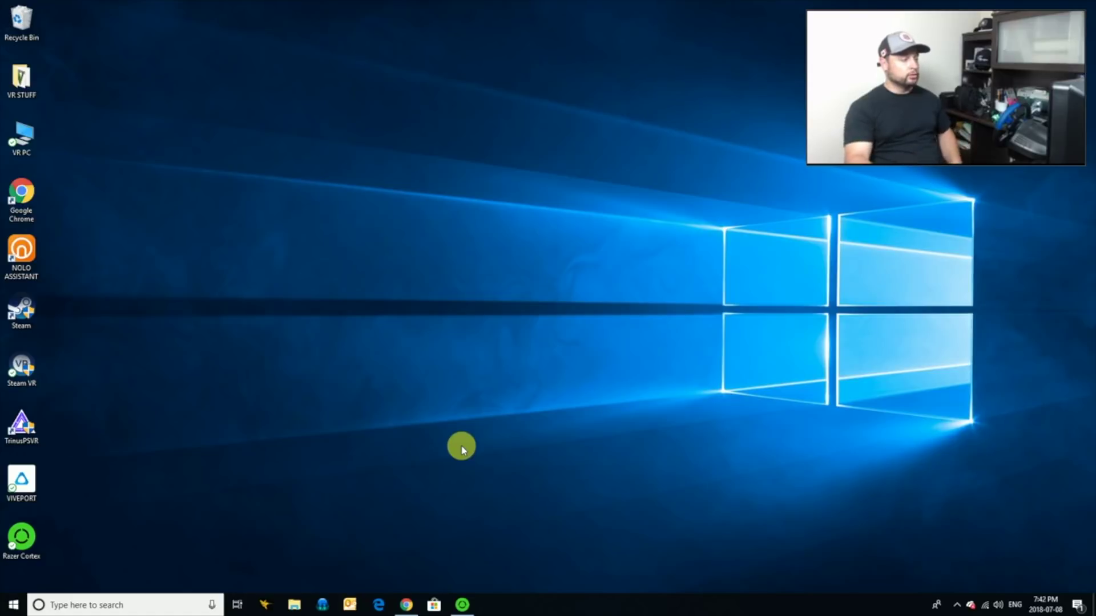
- Launch Trinus PSVR, move its window clear, and start headset tracking with PC Mode SteamVR and PSVR Mode VR
double_click(23, 432)
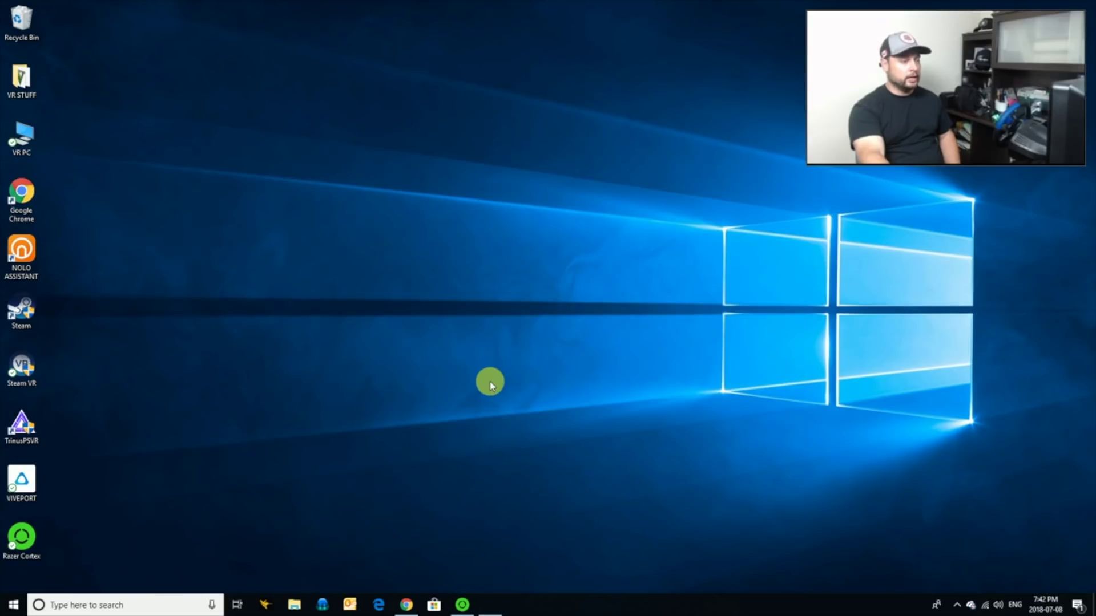
drag(165, 57, 197, 36)
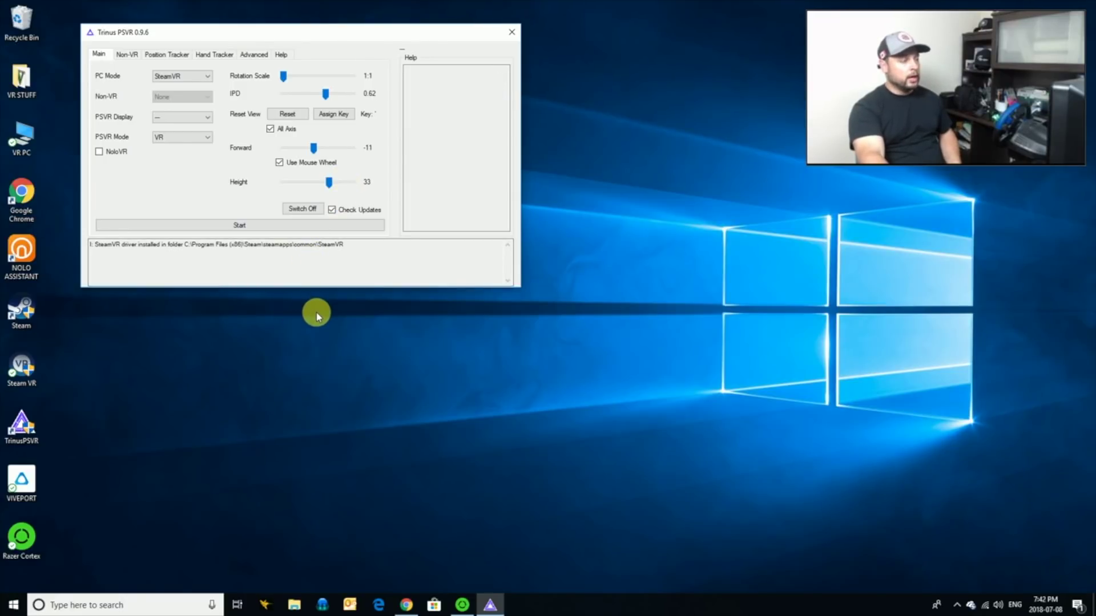
click(956, 606)
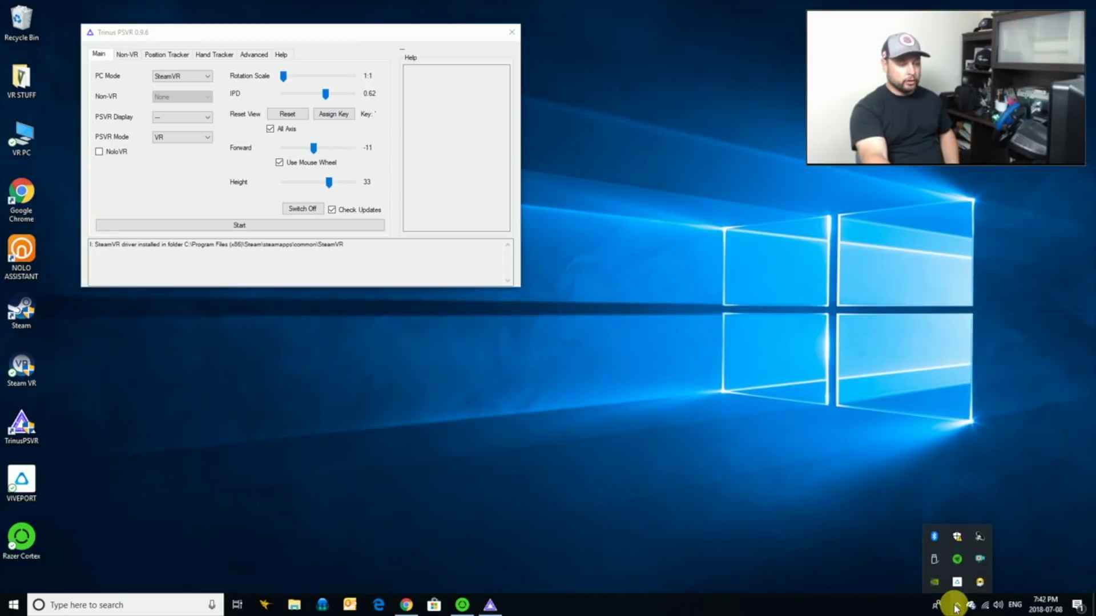
click(956, 607)
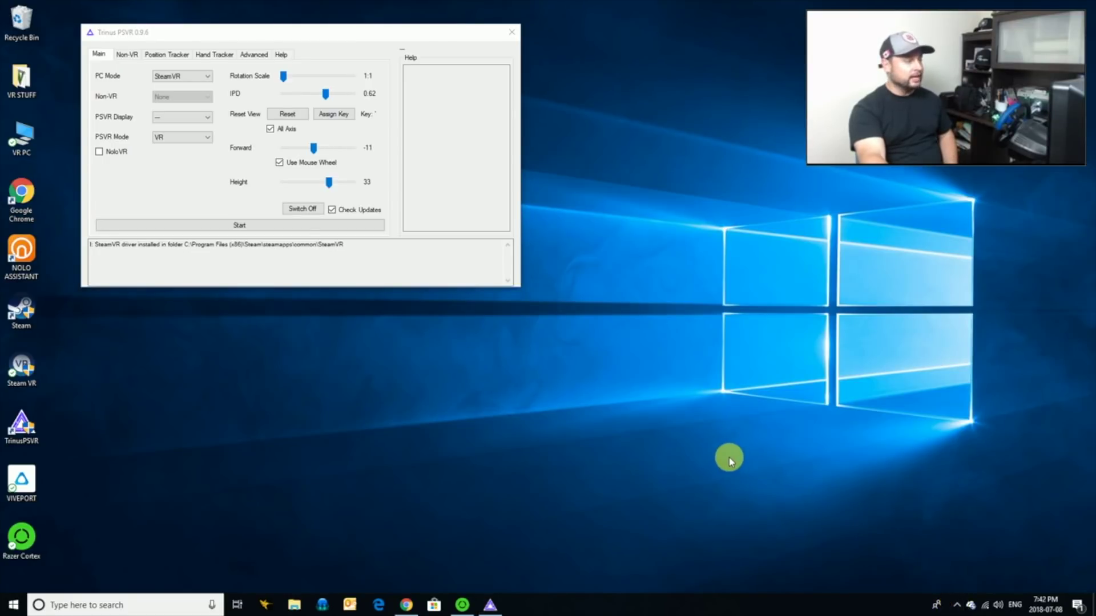
click(215, 228)
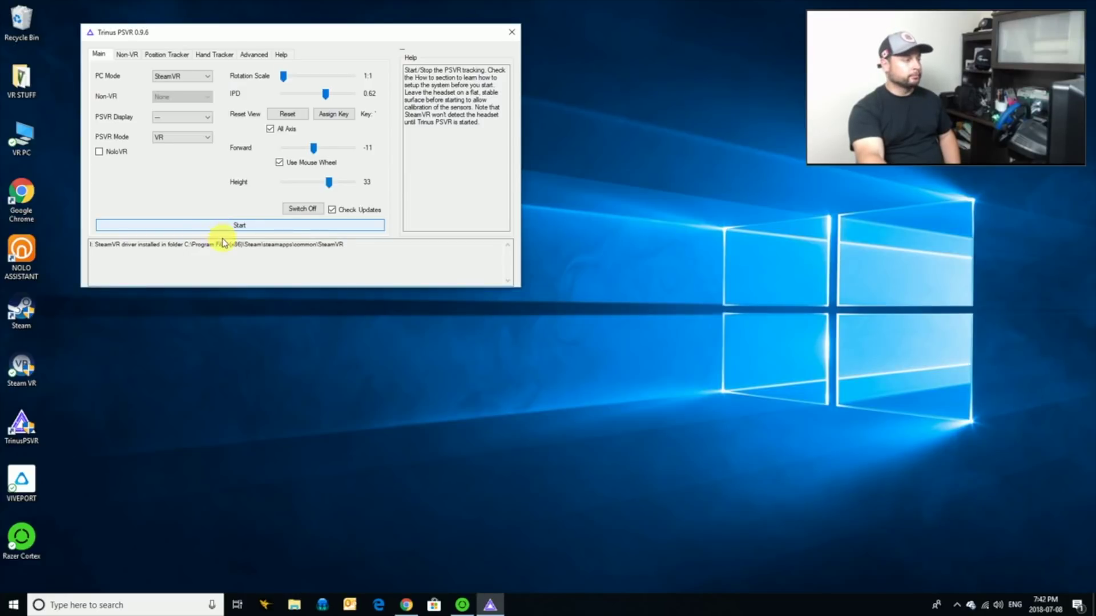
click(222, 227)
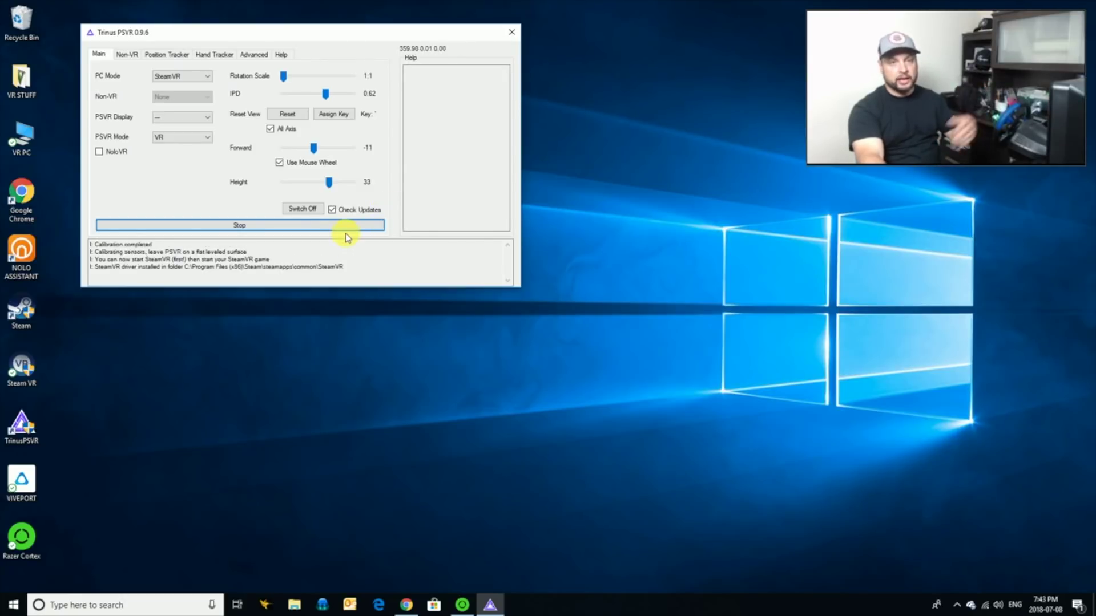
- Launch Steam, minimize its main window and close the Steam news window
double_click(22, 311)
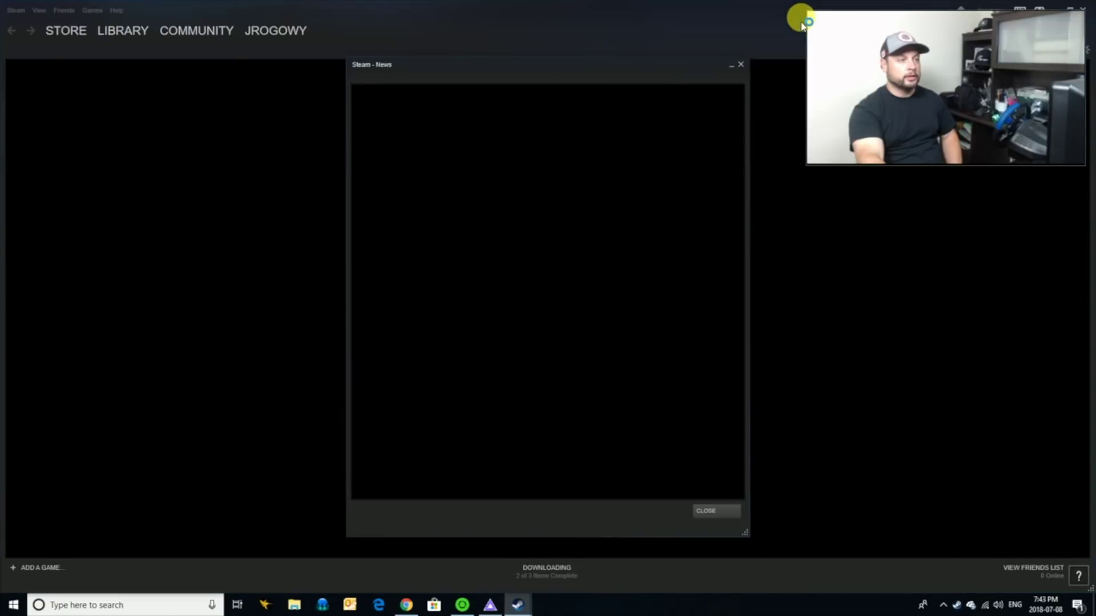
click(1057, 10)
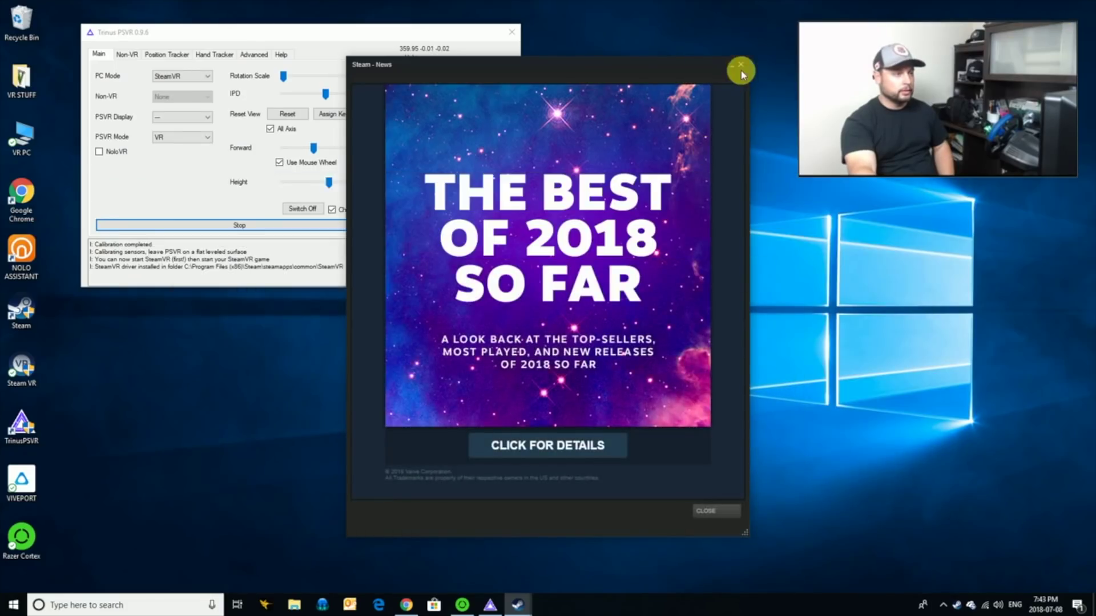
click(741, 67)
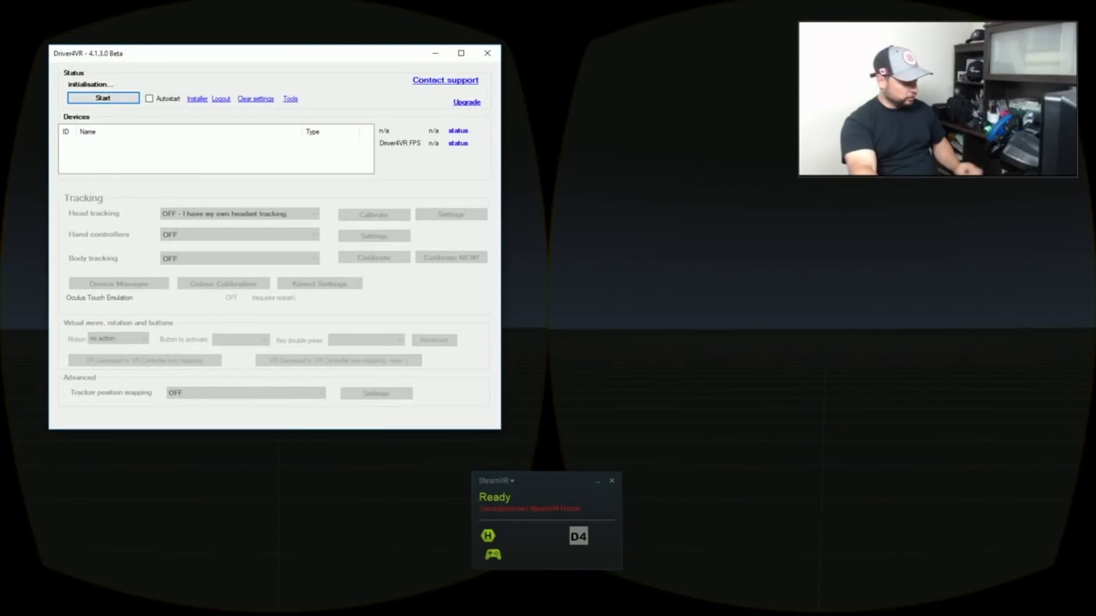
- Switch from the full-screen SteamVR headset view to the Driver4VR window and reposition it on the desktop
key(alt+Tab)
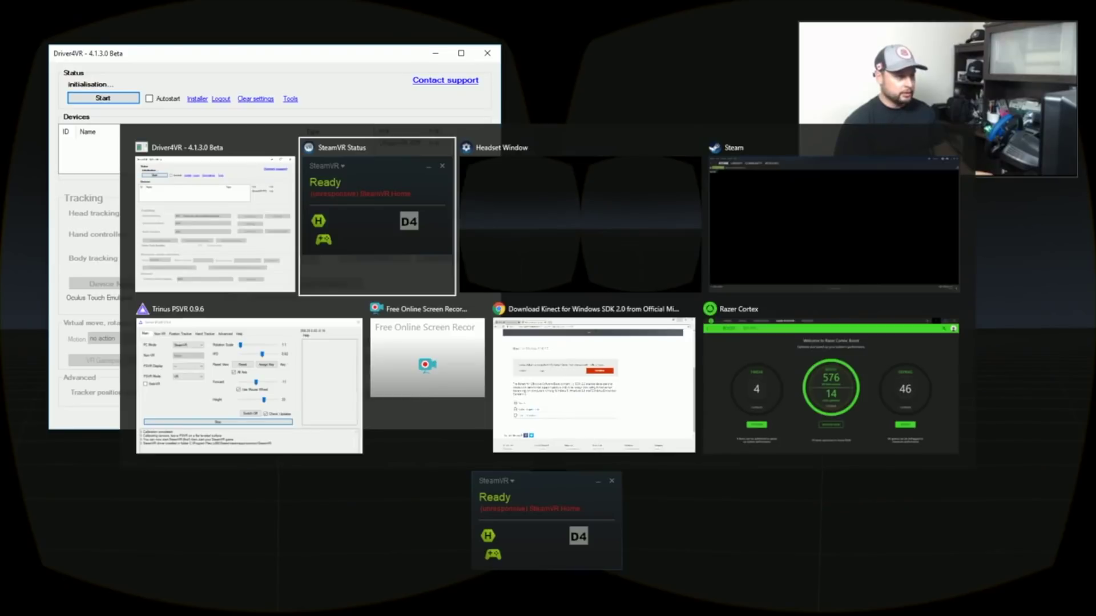
key(alt+Tab)
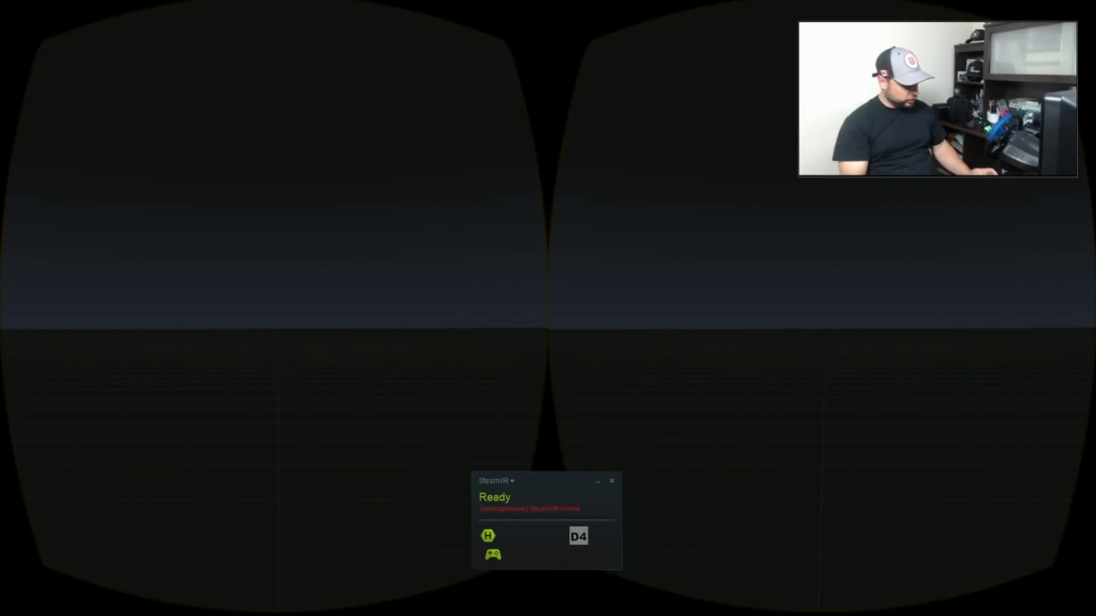
key(alt+Tab)
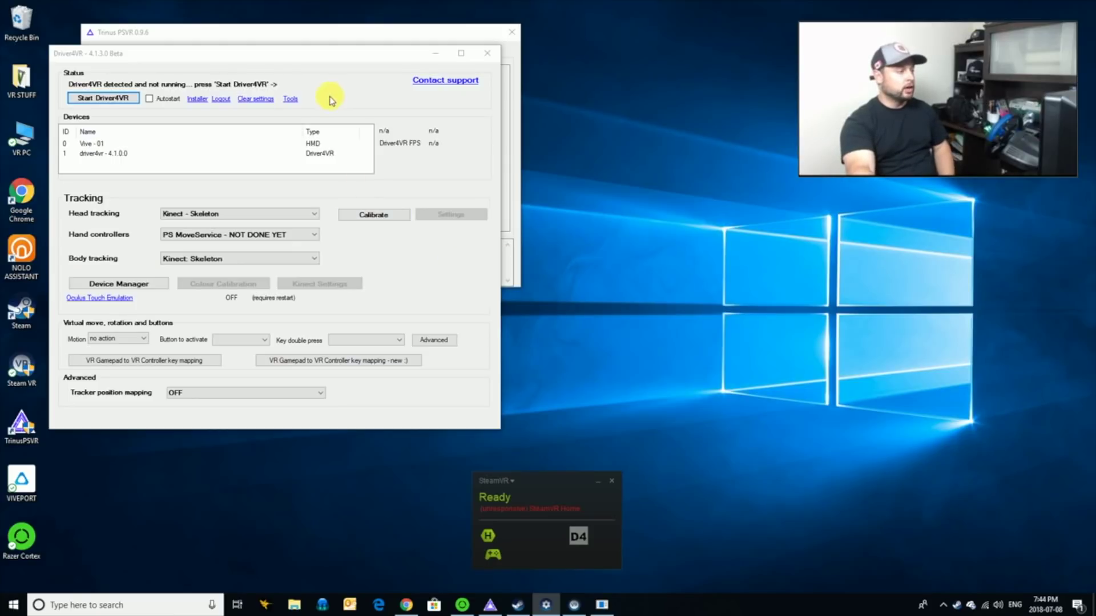
drag(275, 54, 300, 28)
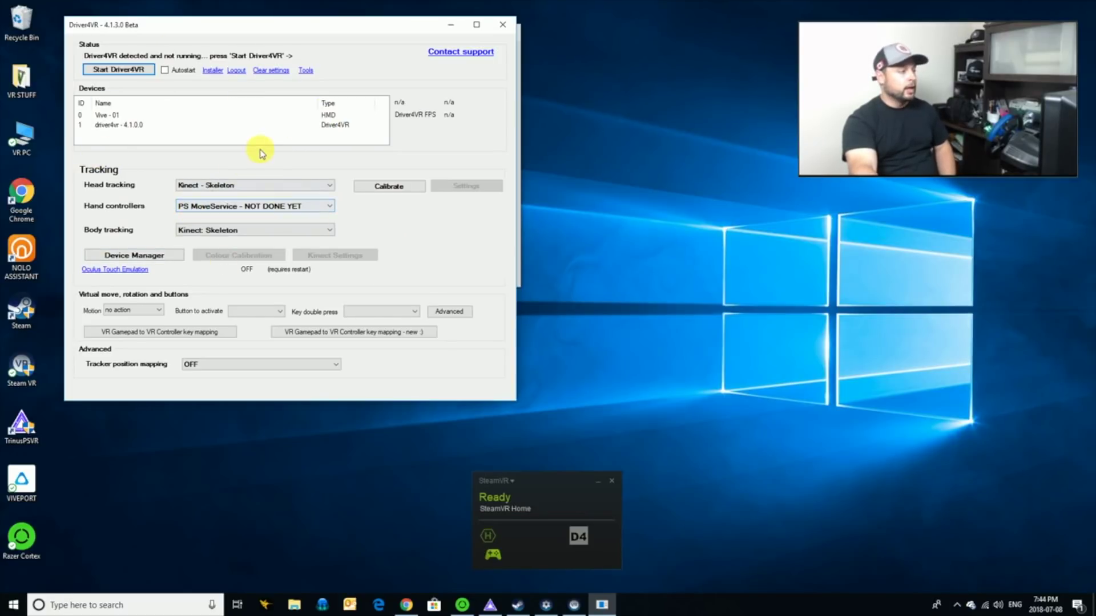
- Set the Driver4VR hand controllers to Kinect: Skeleton and start Driver4VR
click(223, 208)
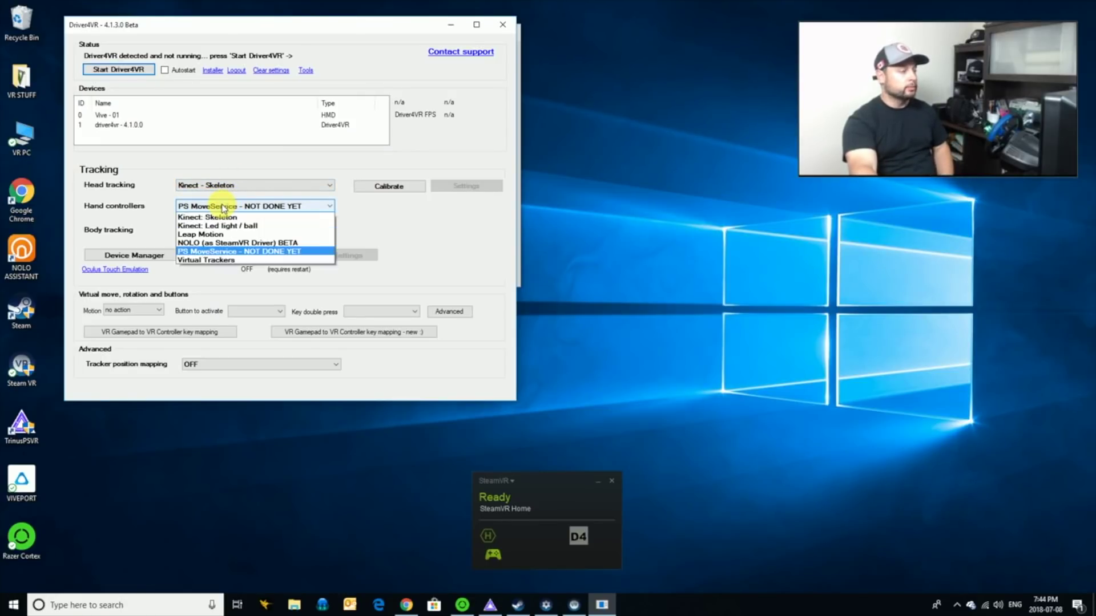
click(217, 230)
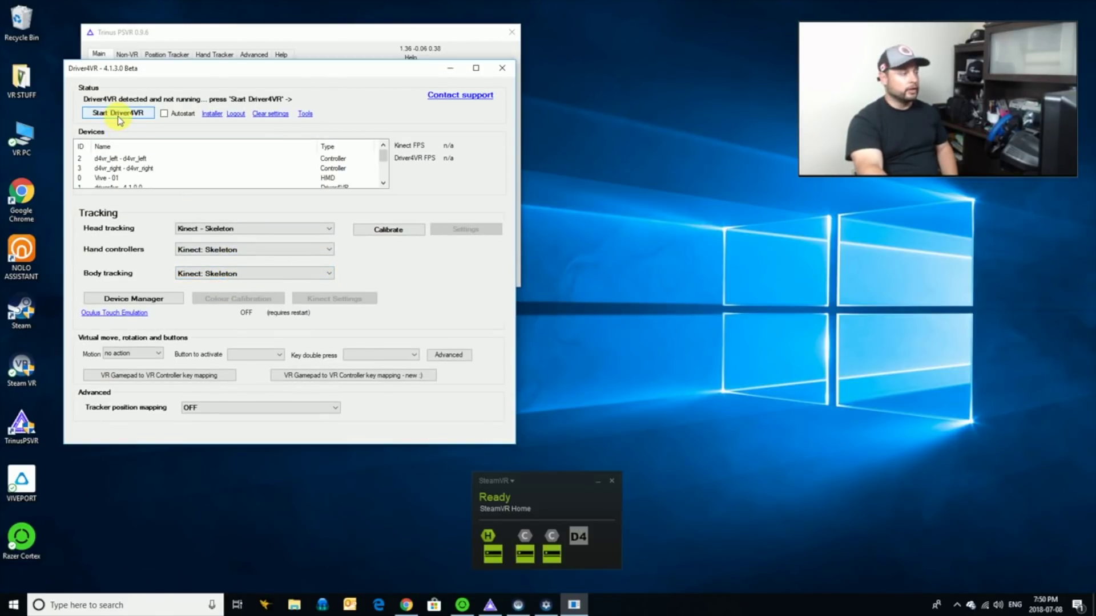
click(117, 113)
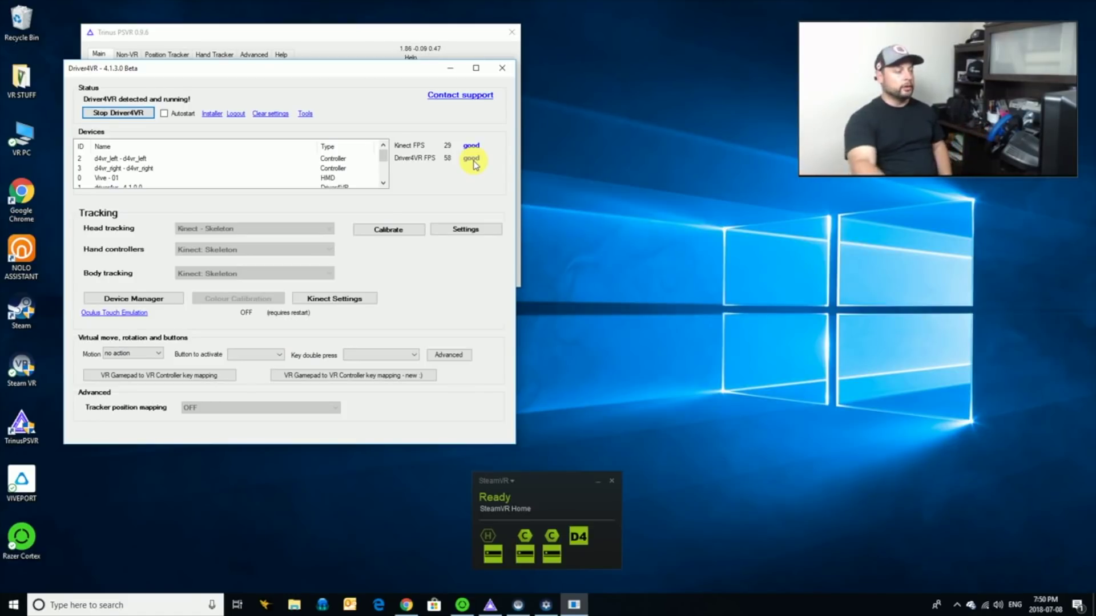
- Open the Kinect settings from Driver4VR, then move and widen the Kinect window to check the sensor view
click(332, 299)
drag(445, 121, 353, 25)
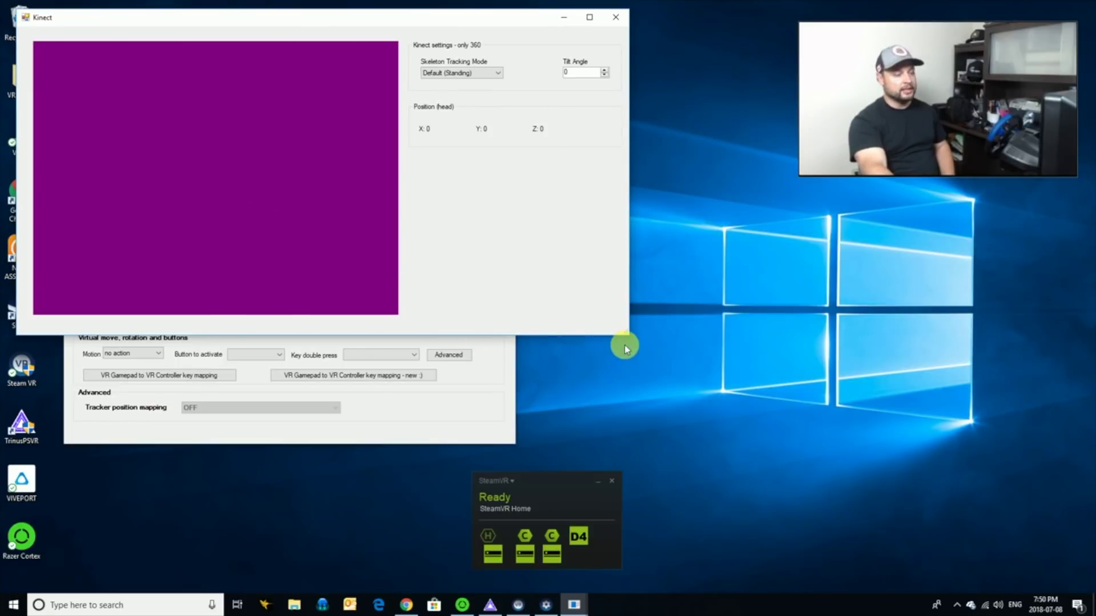
drag(628, 335, 688, 334)
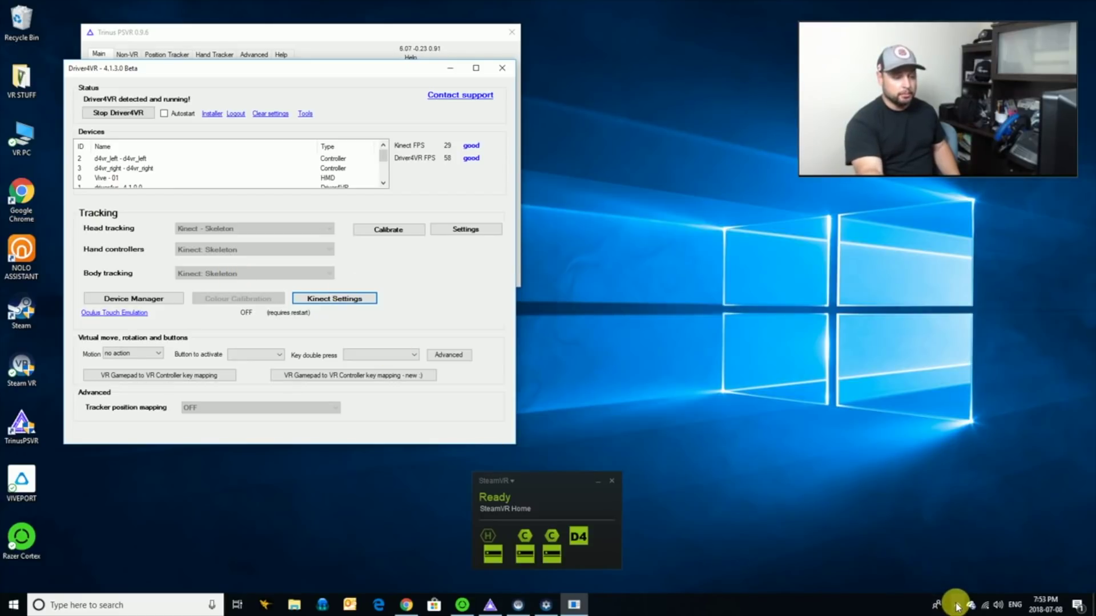
- Display the SteamVR headset mirror, then move its window to a clear spot and enlarge it
click(496, 481)
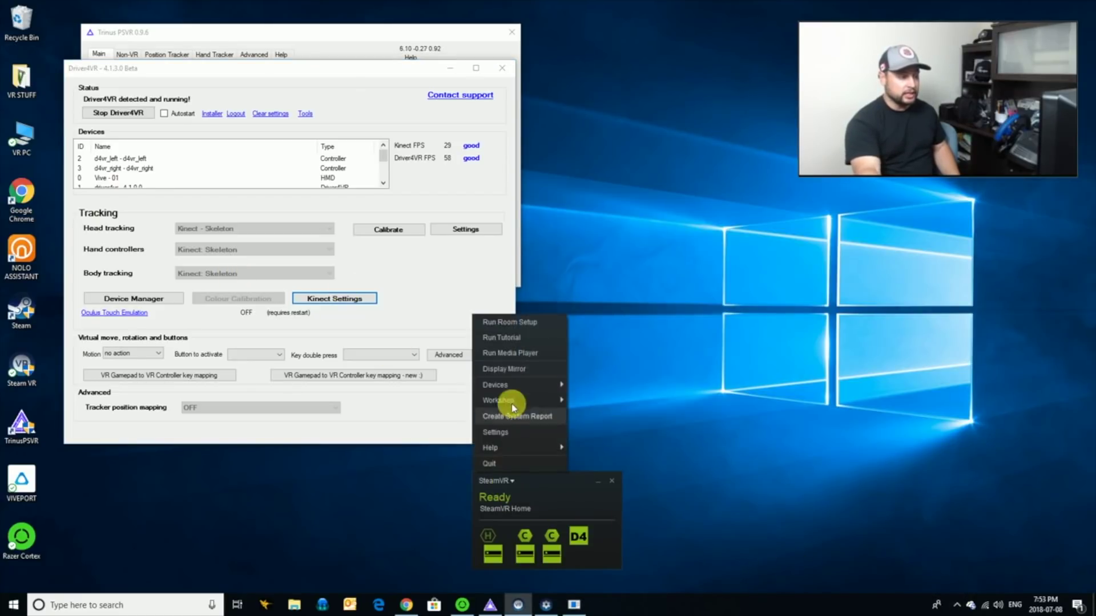
click(506, 373)
drag(682, 66, 301, 28)
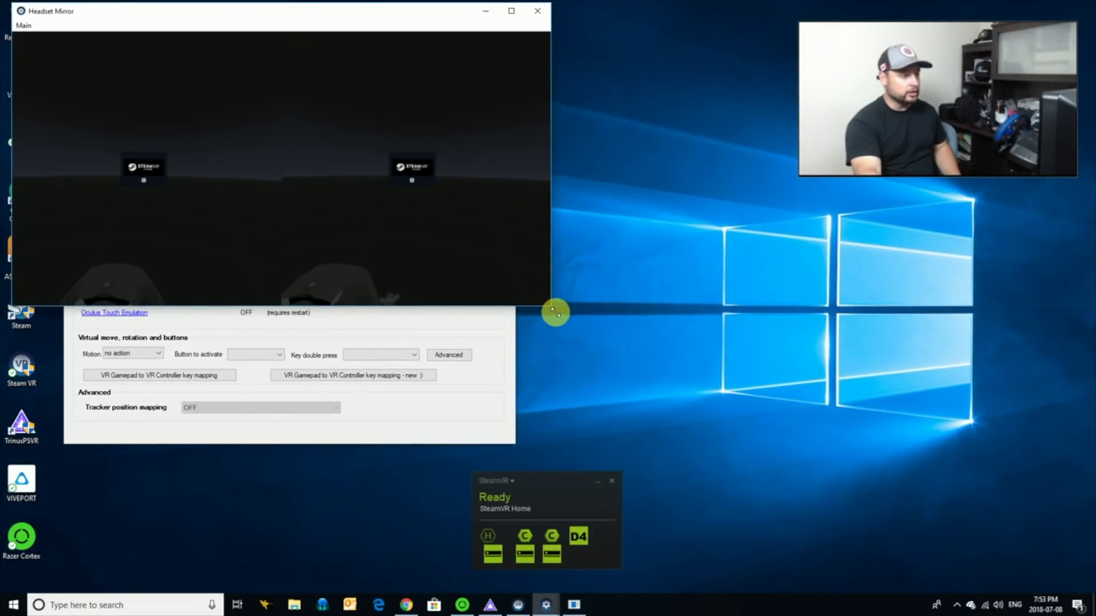
drag(553, 307, 797, 475)
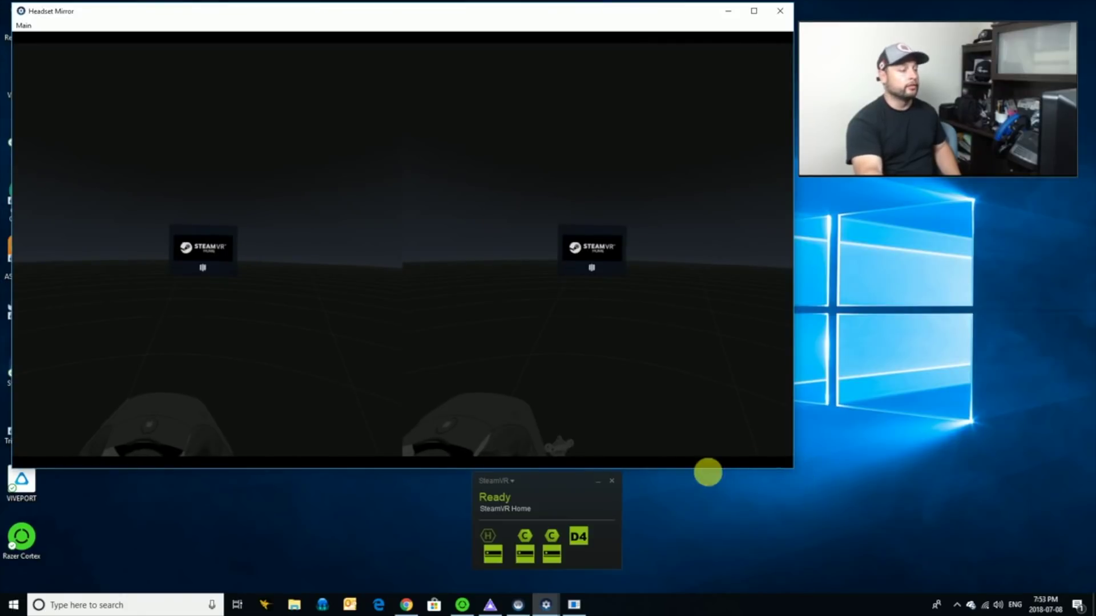